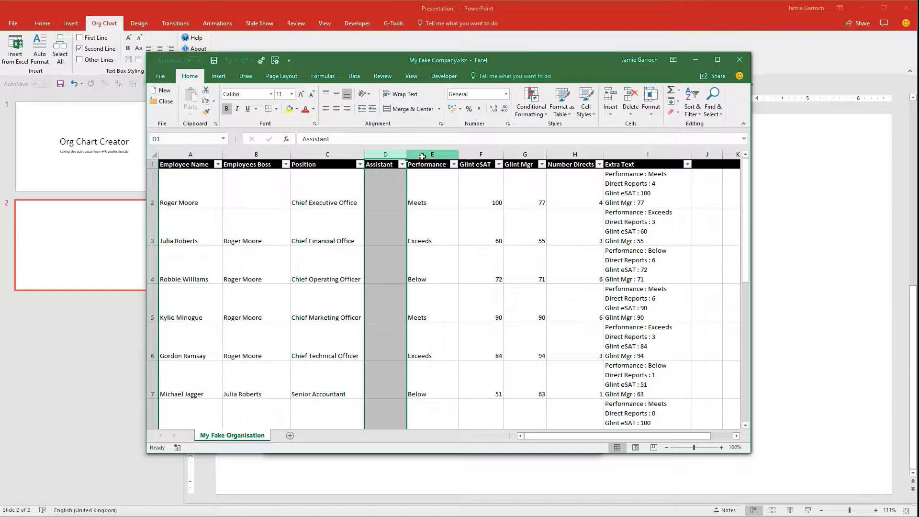
Review the workbook's data columns for the chart and close the Excel window.
drag(422, 156, 630, 153)
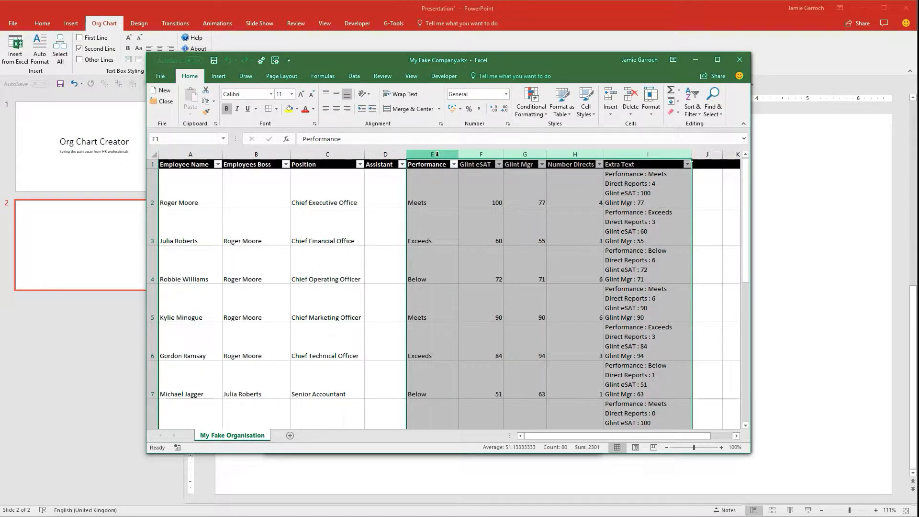
click(433, 153)
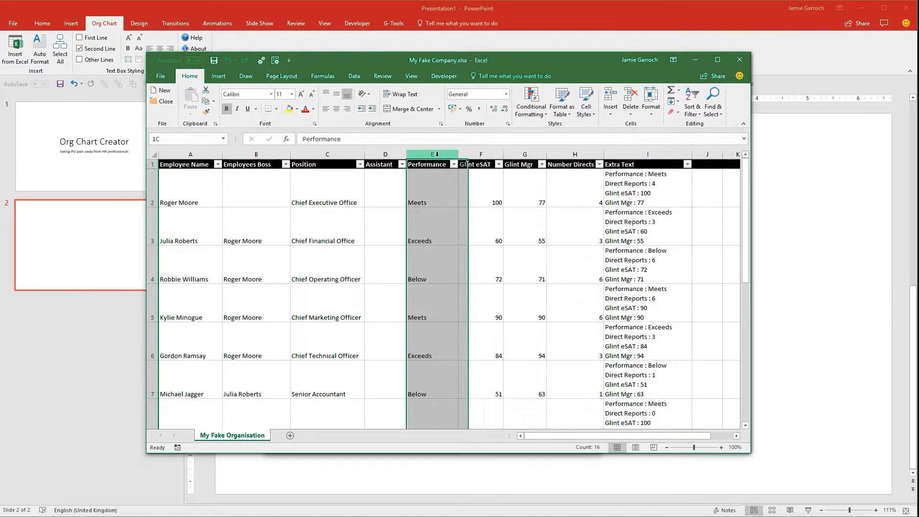
click(199, 154)
drag(198, 154, 310, 154)
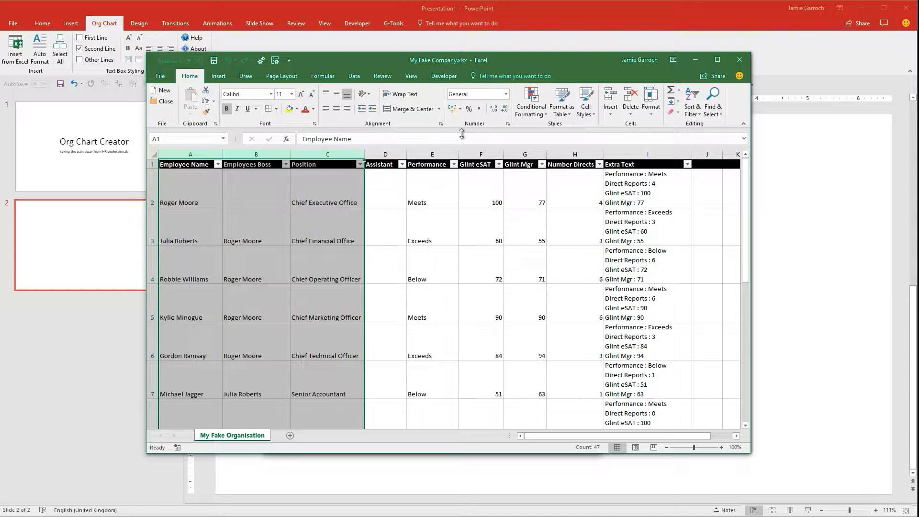
click(742, 60)
Build the org chart from My Fake Company.xlsx, mapping Employee Name, Position, Employees Boss and Extra Text columns.
click(447, 271)
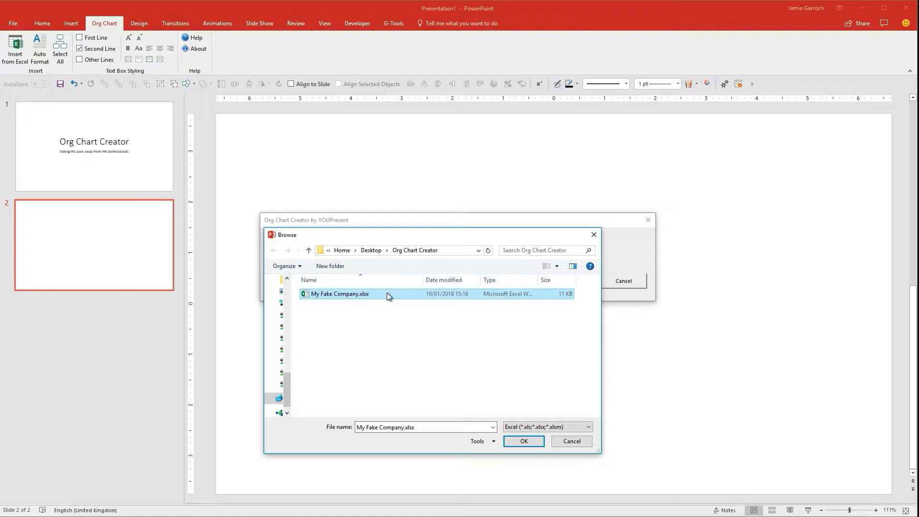
click(521, 443)
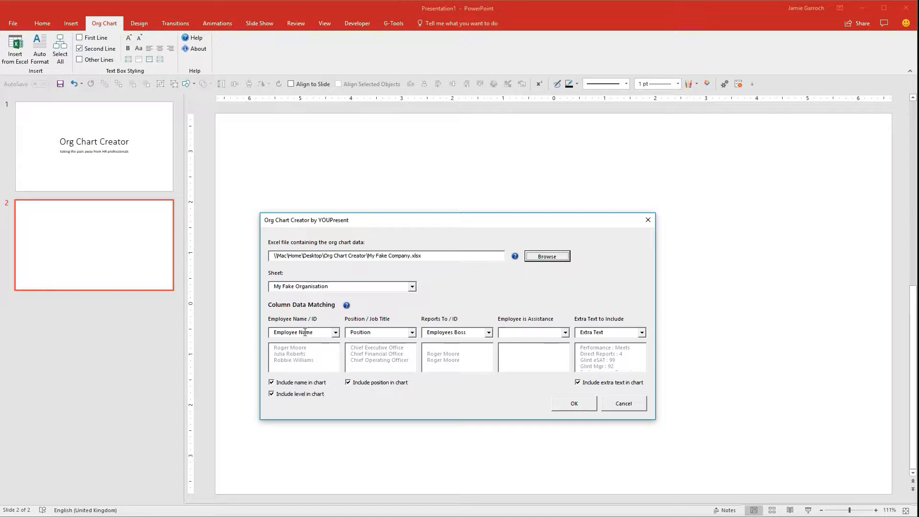
click(337, 332)
click(336, 374)
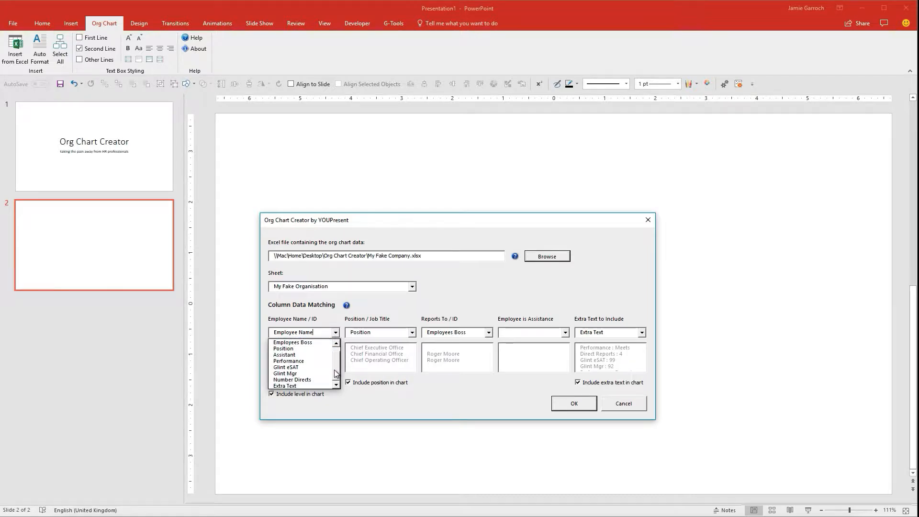
click(320, 329)
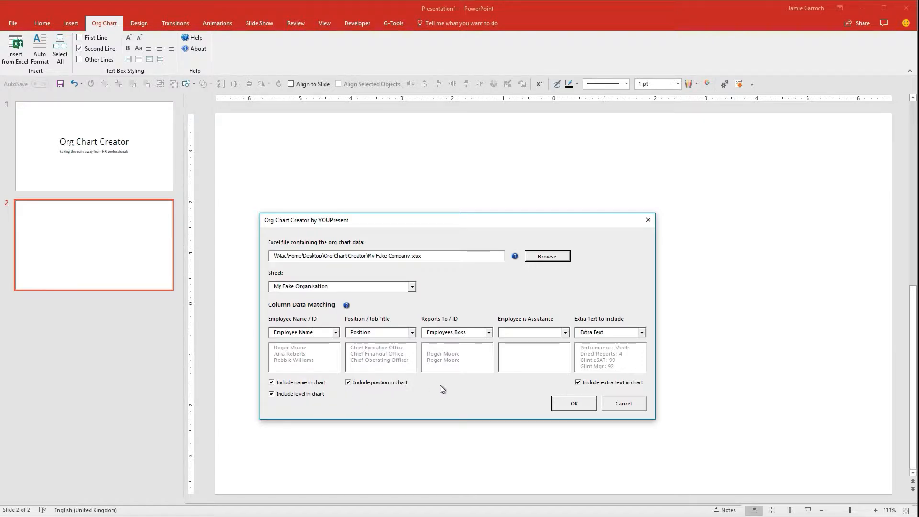
click(580, 405)
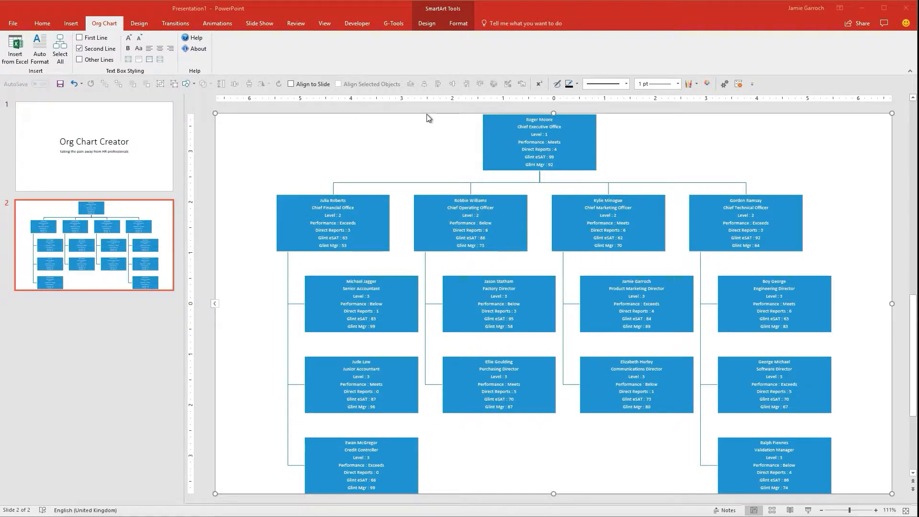
Apply Auto Format to the generated org chart.
click(374, 168)
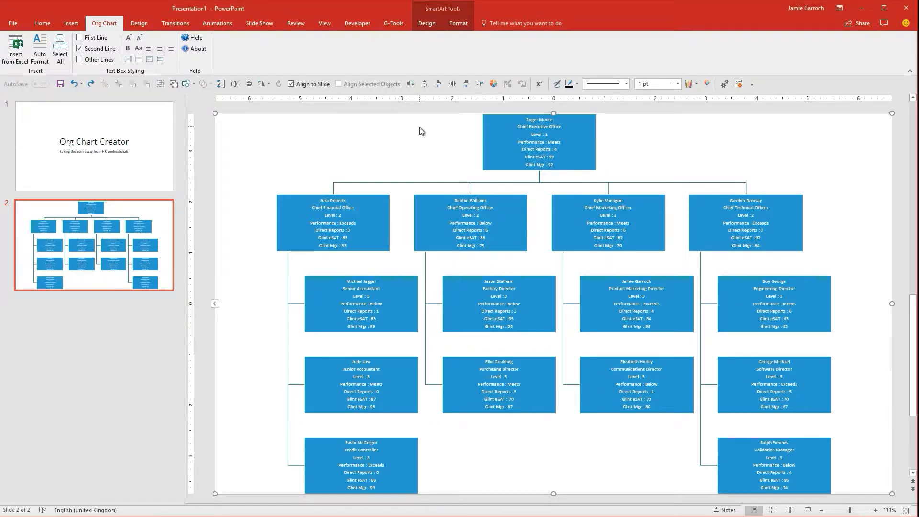
click(42, 51)
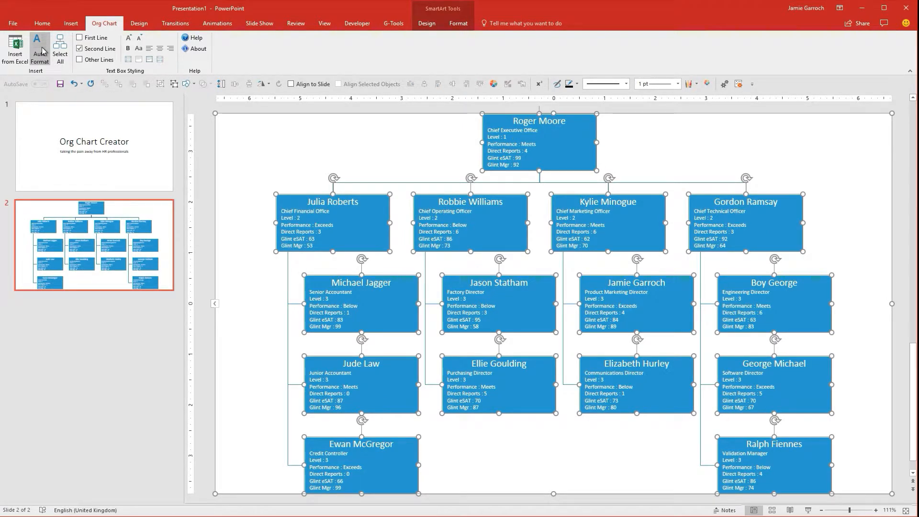
Select all chart boxes and inspect the formatting options and the text inside a box.
click(295, 128)
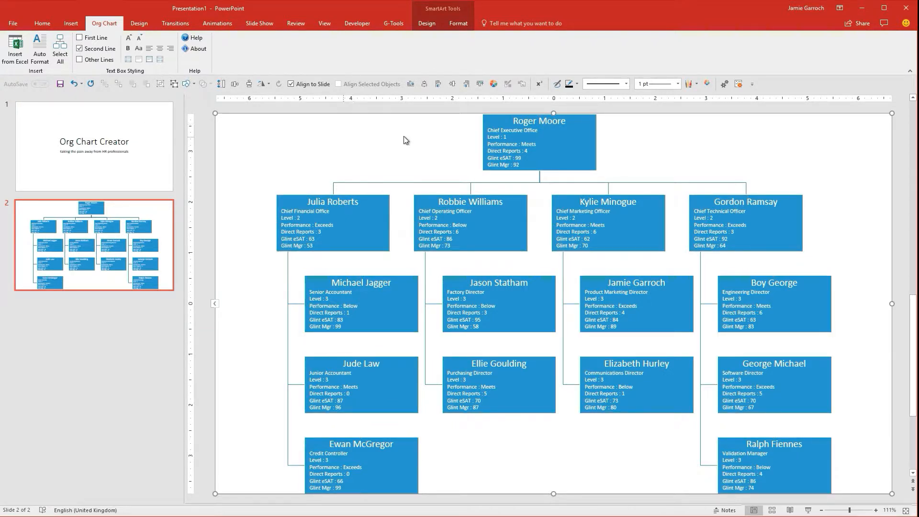
click(68, 56)
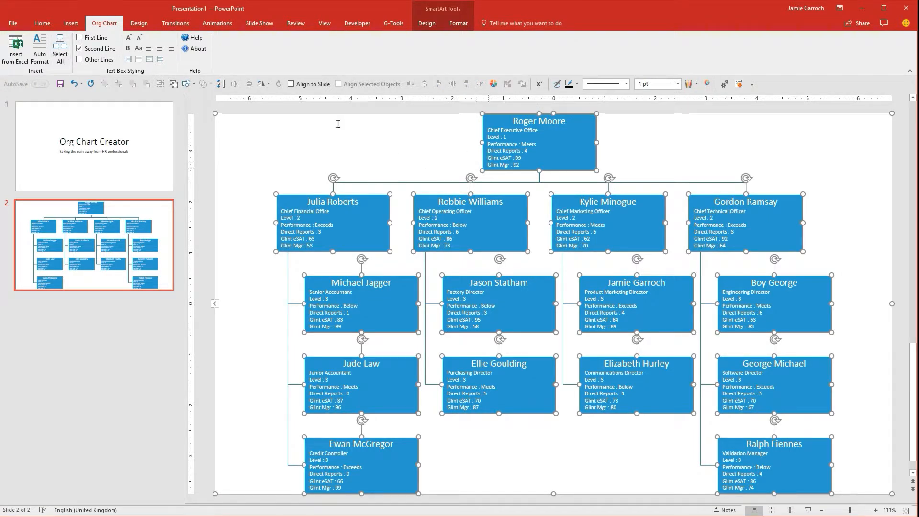
click(464, 31)
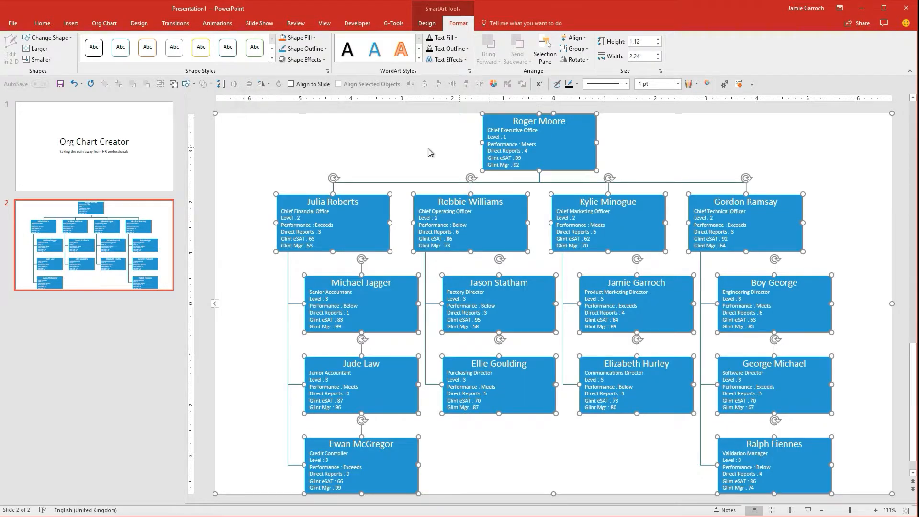
click(105, 24)
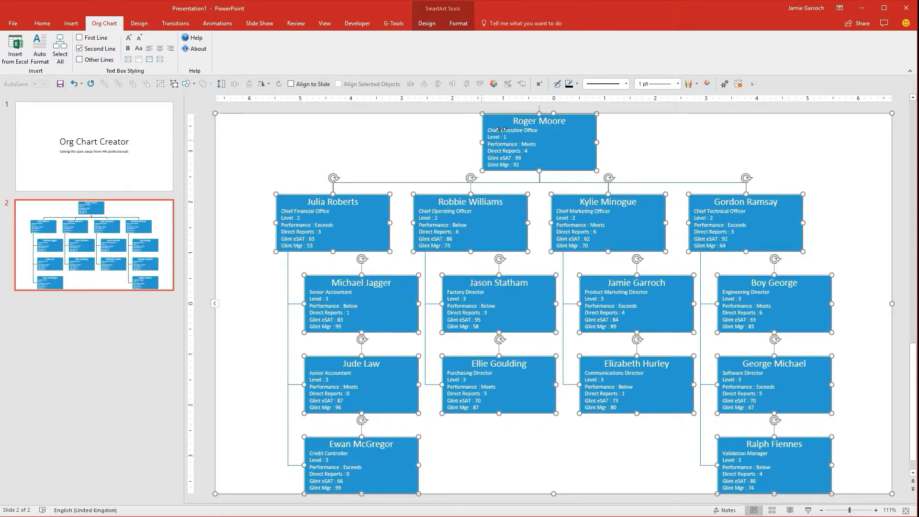
click(536, 120)
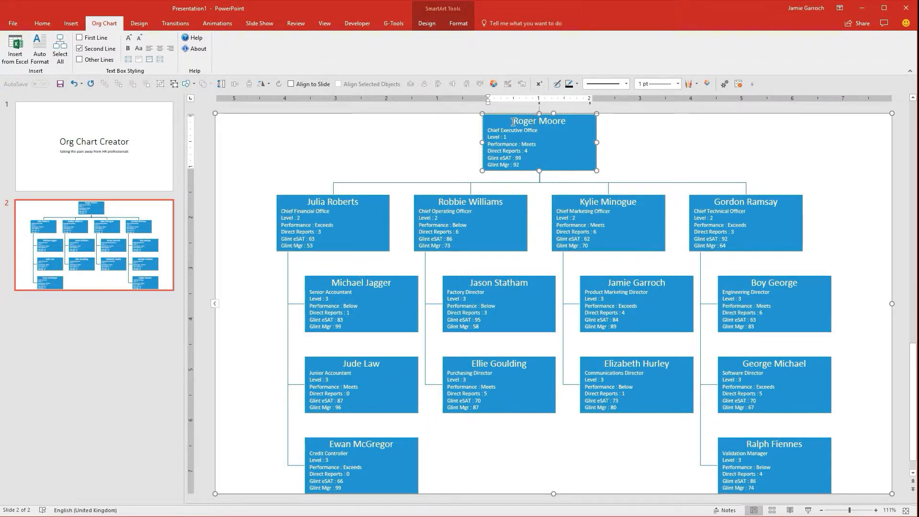
drag(513, 122, 569, 123)
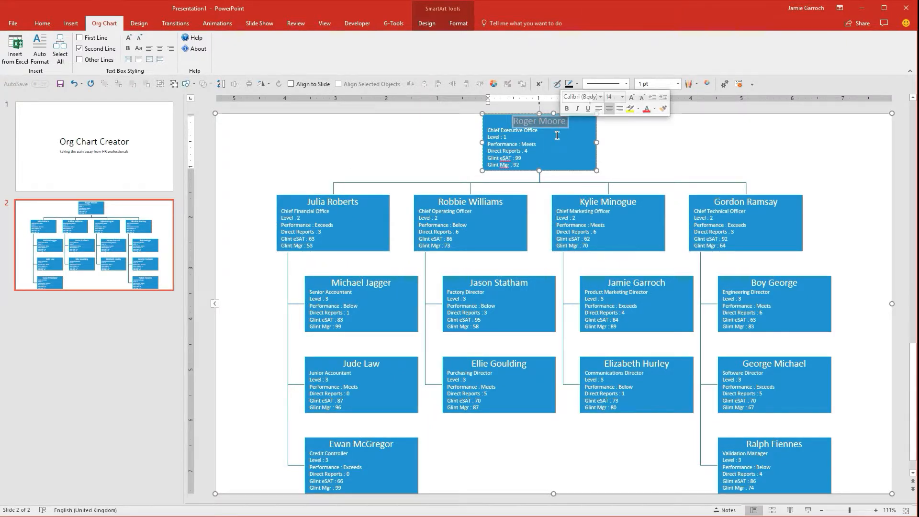
click(460, 204)
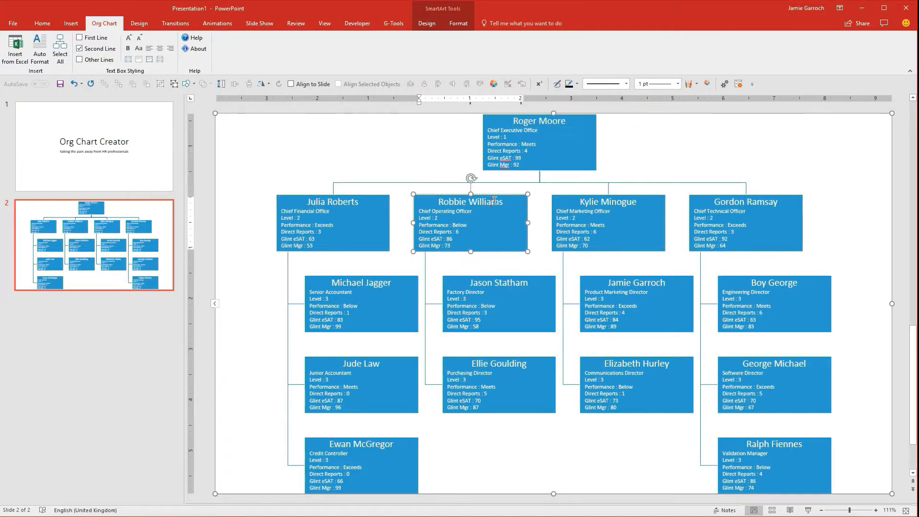
click(425, 159)
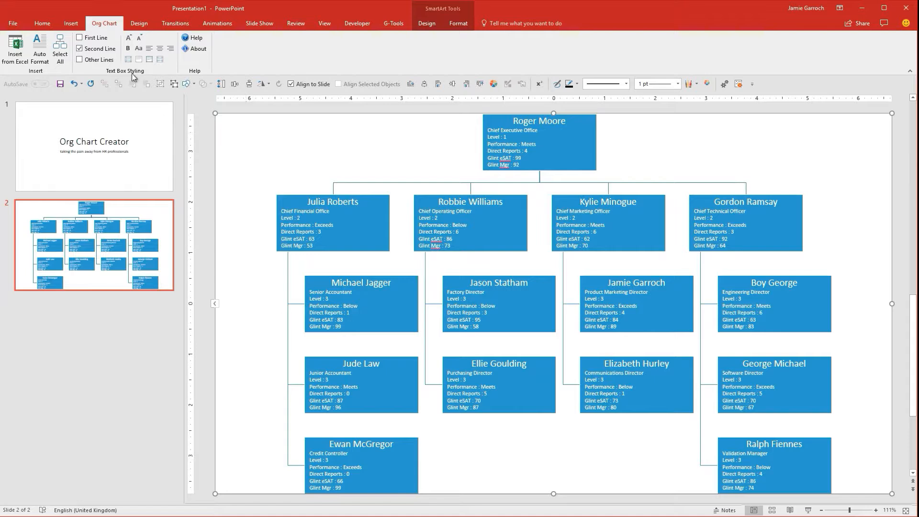
Target the first line of every box and enlarge its font by two steps.
click(80, 48)
click(84, 38)
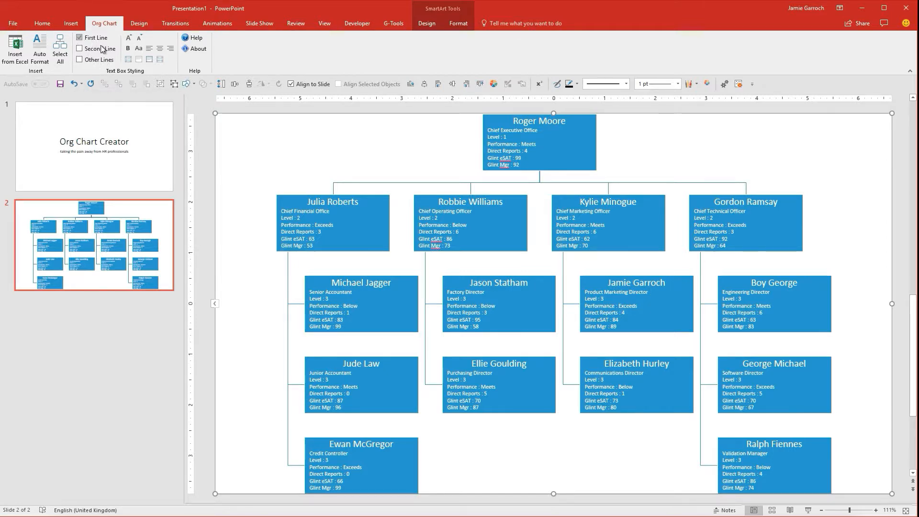
click(131, 42)
click(131, 41)
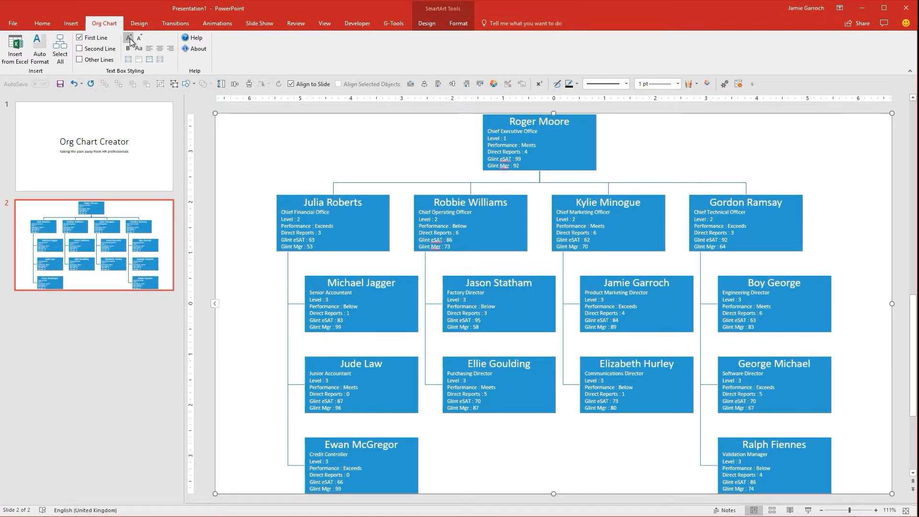
Bold the first lines and toggle their case so surnames appear in uppercase.
click(127, 50)
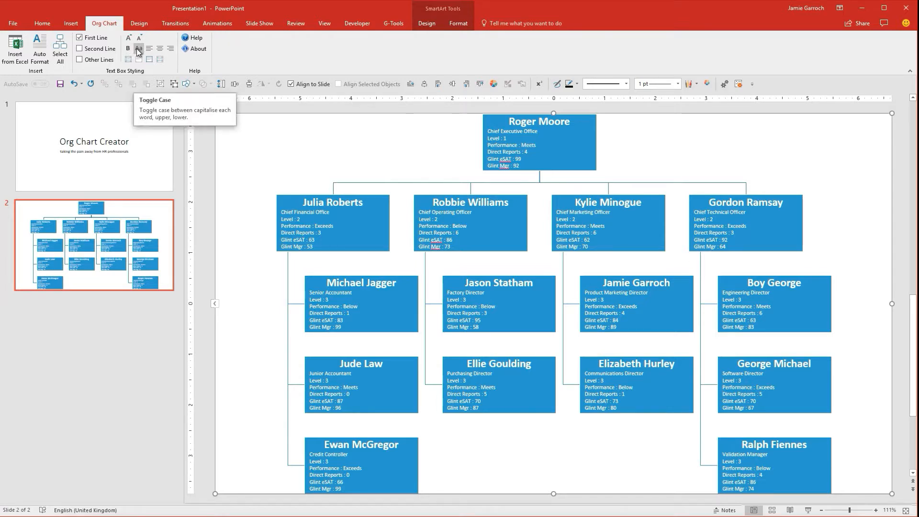
click(138, 51)
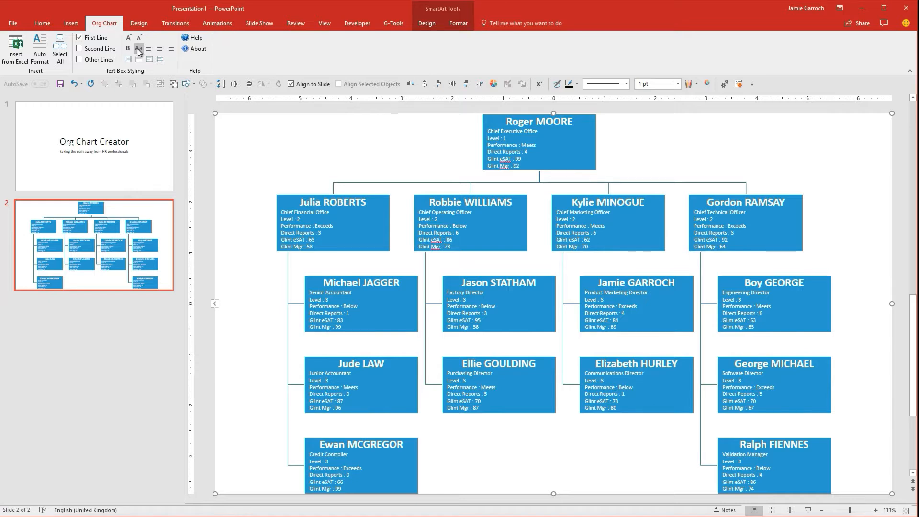
Center the second line (job title) of every box and enlarge its font by three steps.
click(80, 48)
click(161, 50)
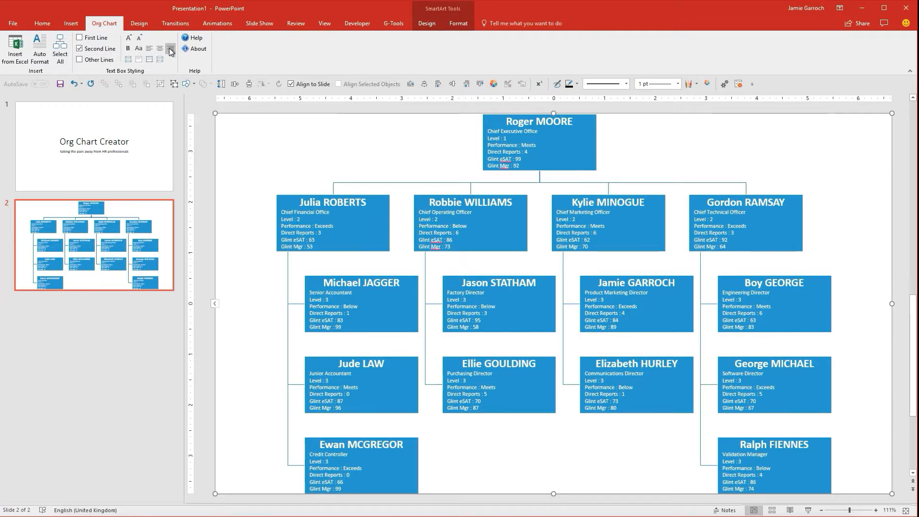
click(160, 50)
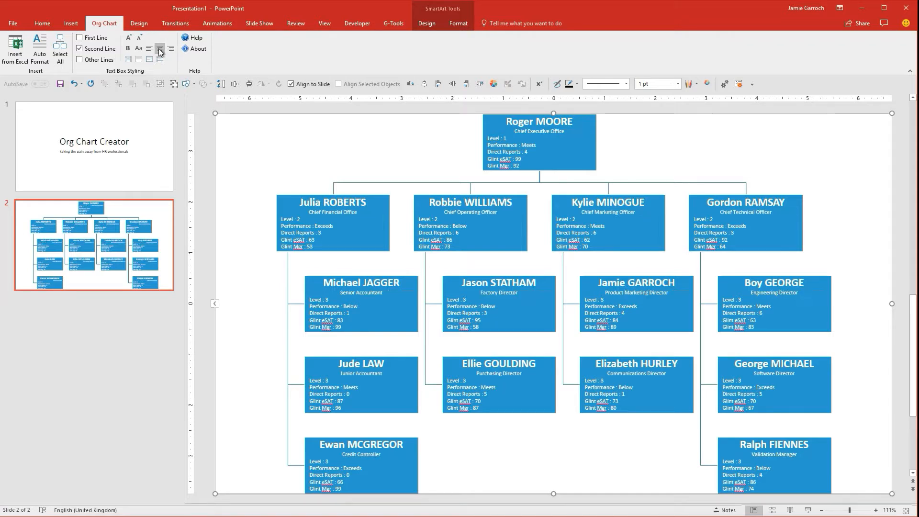
click(149, 48)
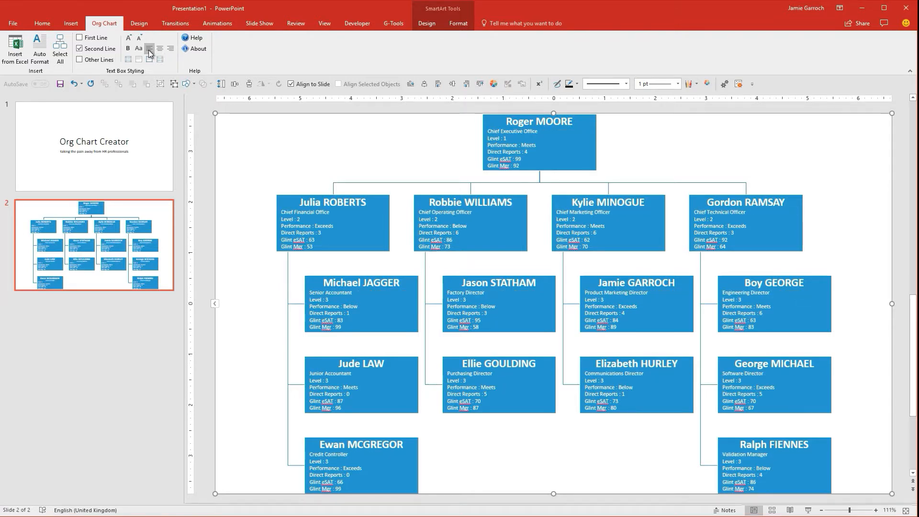
click(161, 50)
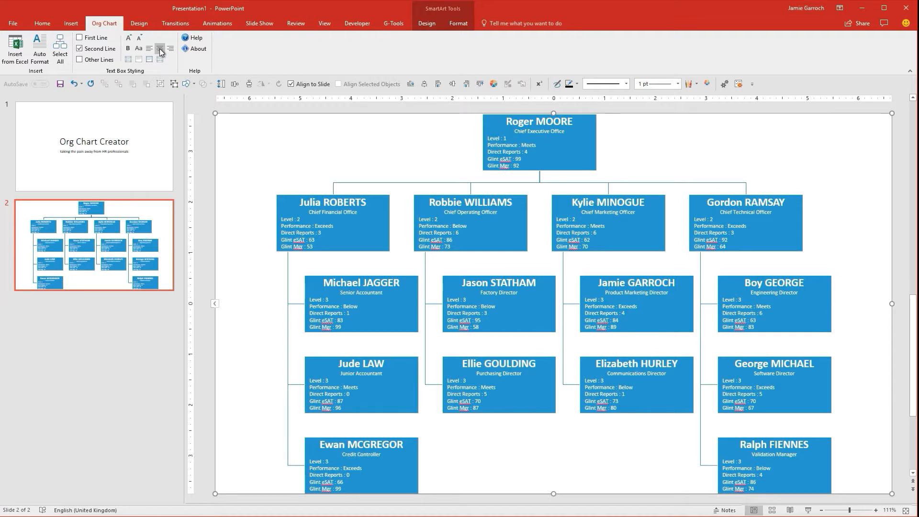
click(129, 39)
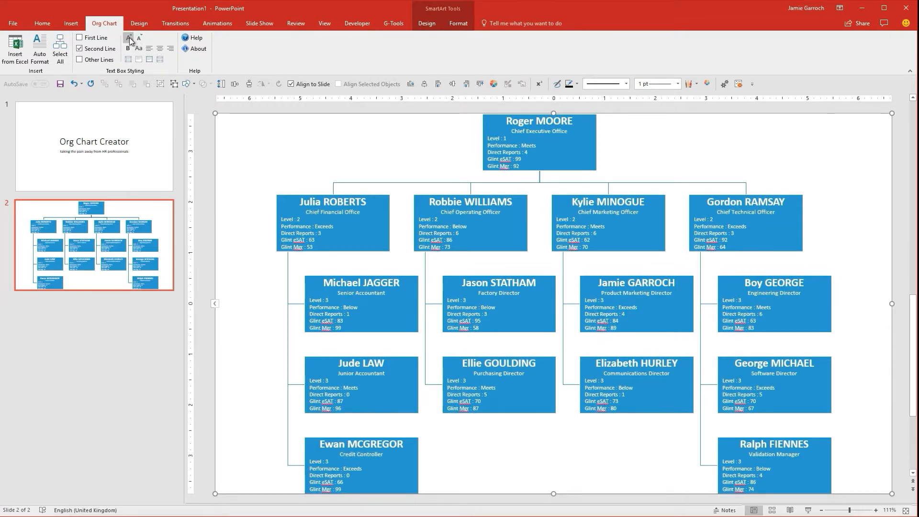
click(129, 38)
click(129, 38)
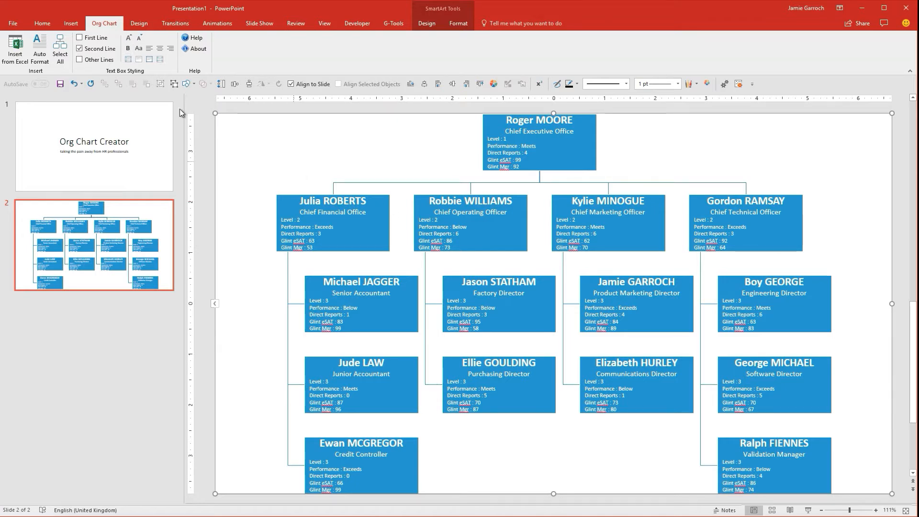
Select all chart boxes and make them slightly taller.
click(59, 48)
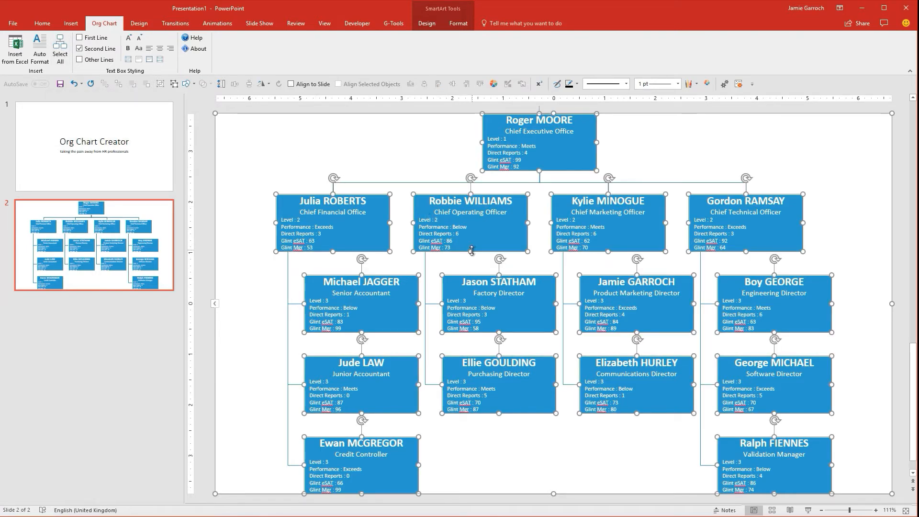
drag(470, 251, 469, 256)
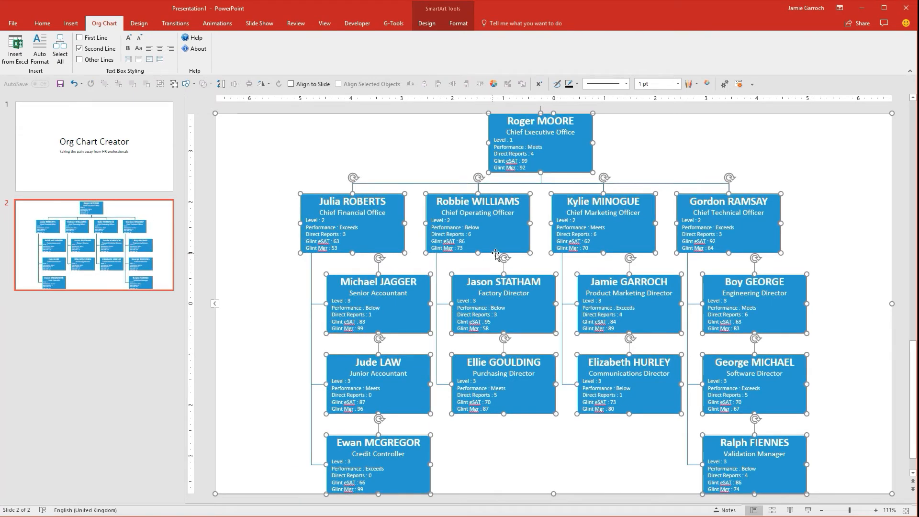
click(568, 431)
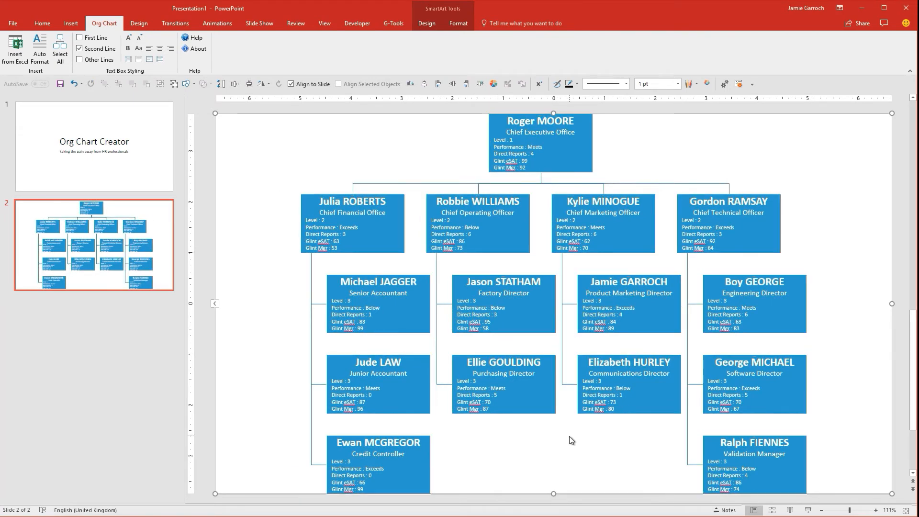